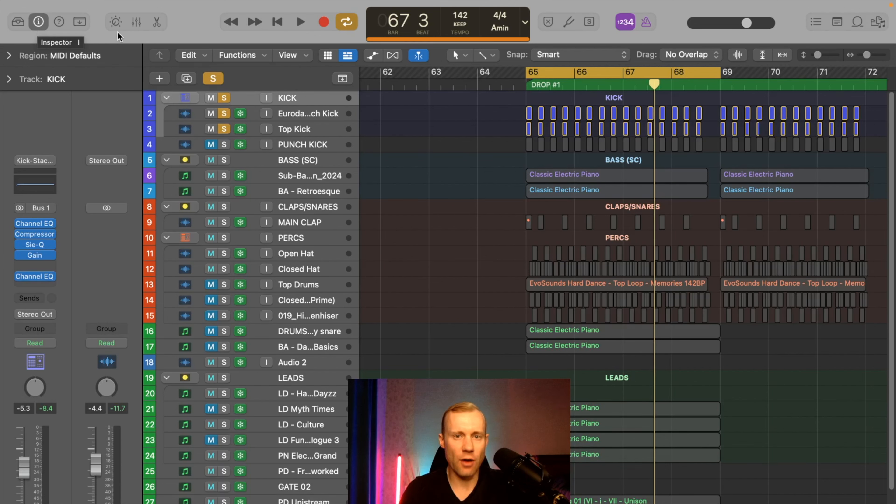
Step: Review the two kick layers and audition the KICK stack's spectrum in its Channel EQ, stopping playback at the end
{"action": "left_click", "coordinate": [297, 114]}
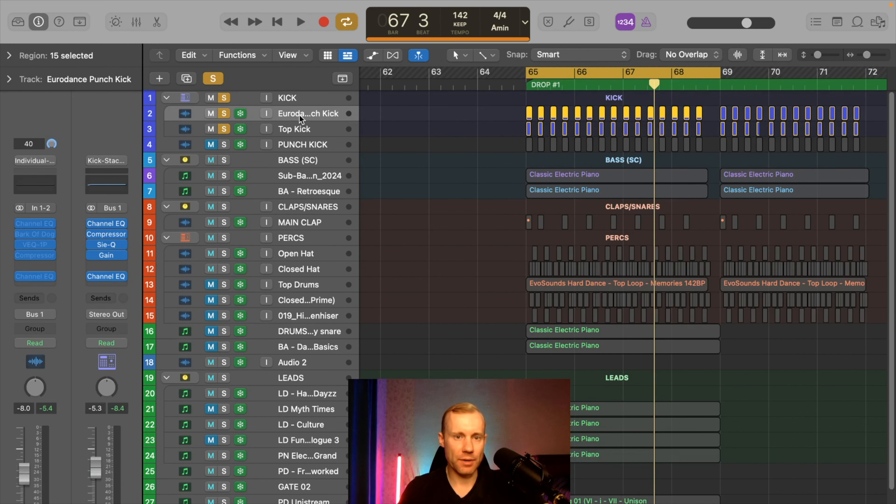
{"action": "left_click", "coordinate": [304, 133]}
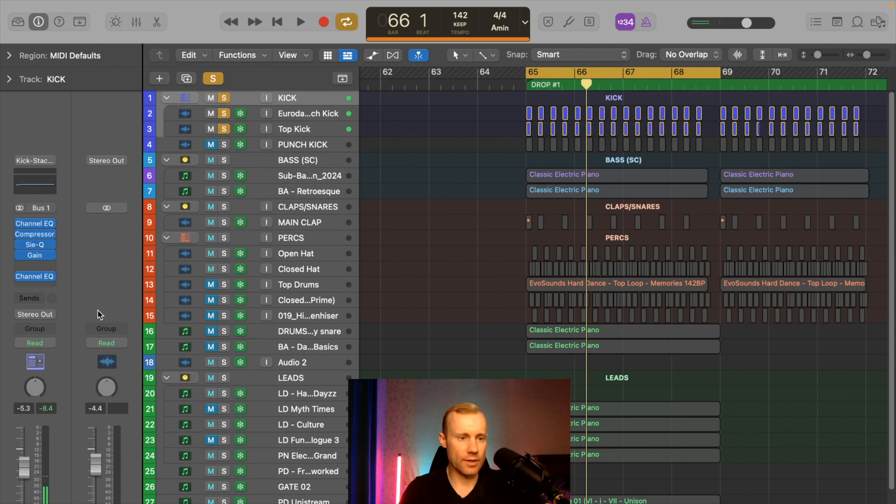
{"action": "mouse_move", "coordinate": [37, 276]}
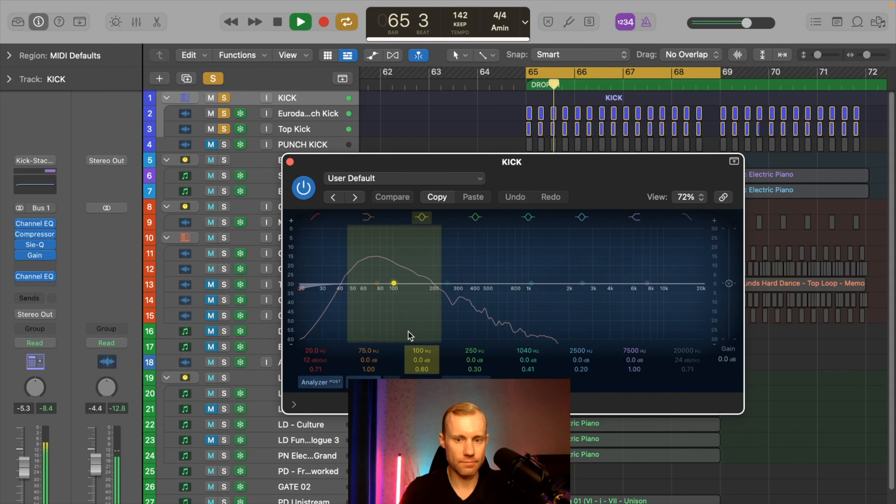
{"action": "key", "text": "space"}
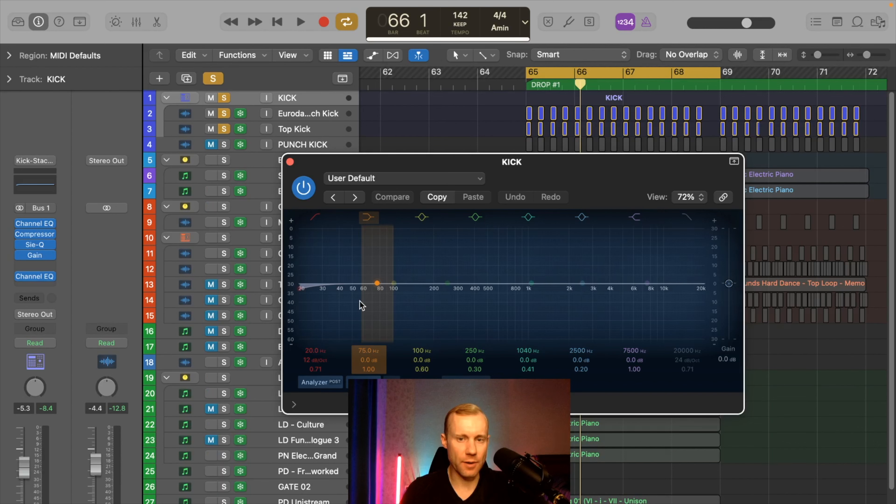
{"action": "left_click", "coordinate": [290, 162]}
Step: Solo the BASS (SC) stack together with its sub-bass and BA - Retroesque tracks
{"action": "left_click", "coordinate": [247, 159]}
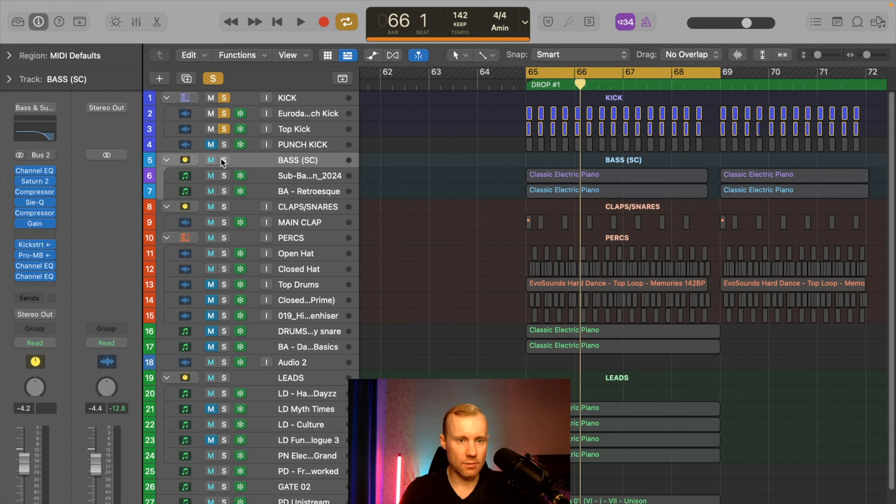
{"action": "left_click", "coordinate": [224, 160]}
{"action": "left_click", "coordinate": [224, 175]}
{"action": "left_click", "coordinate": [224, 191]}
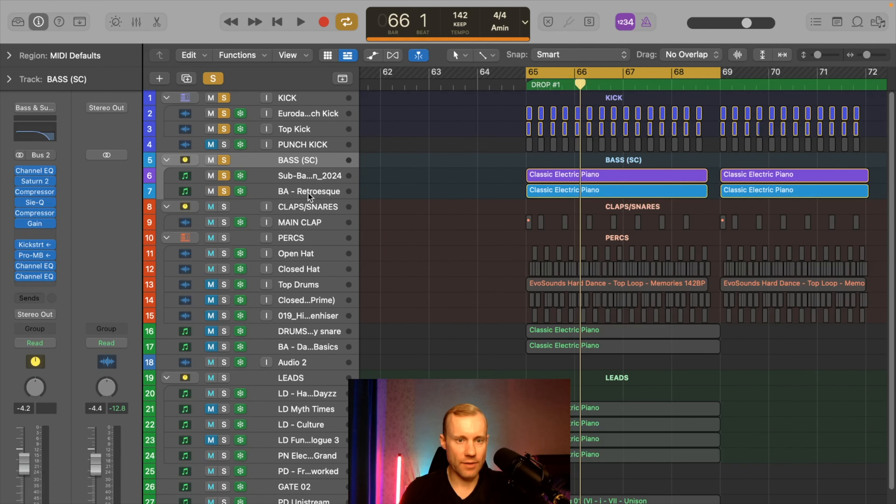
Step: Unfreeze the sub-bass and BA - Retroesque tracks so their plug-ins can be edited
{"action": "left_click", "coordinate": [312, 175]}
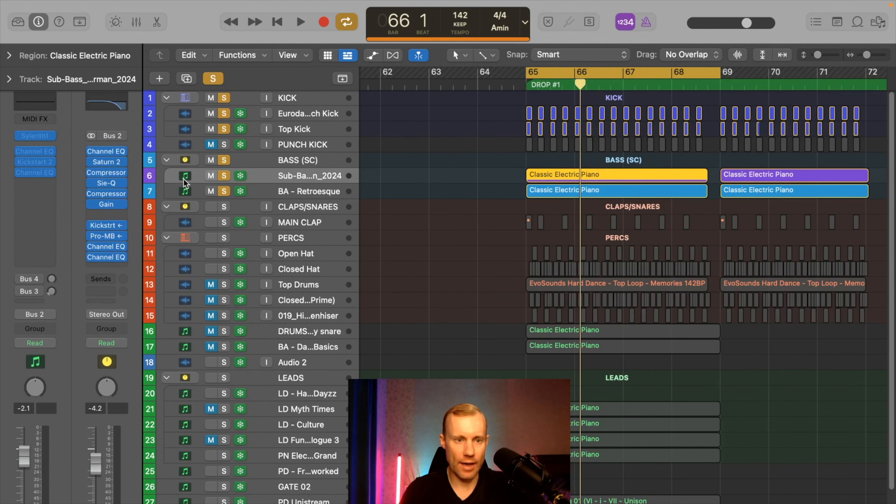
{"action": "left_click", "coordinate": [302, 190]}
{"action": "left_click_drag", "start_coordinate": [237, 193], "coordinate": [240, 178]}
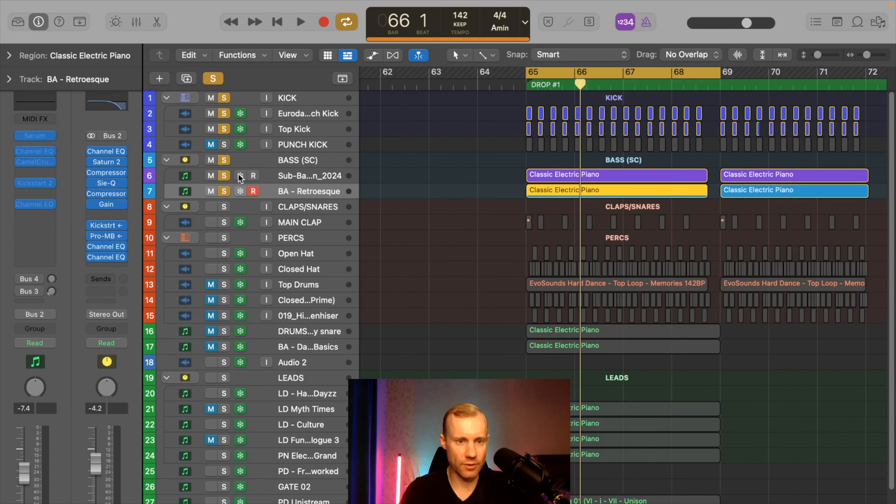
Step: Set the high cut in the sub-bass track's last Channel EQ to 152 Hz with a Q of 0.64
{"action": "left_click", "coordinate": [307, 175]}
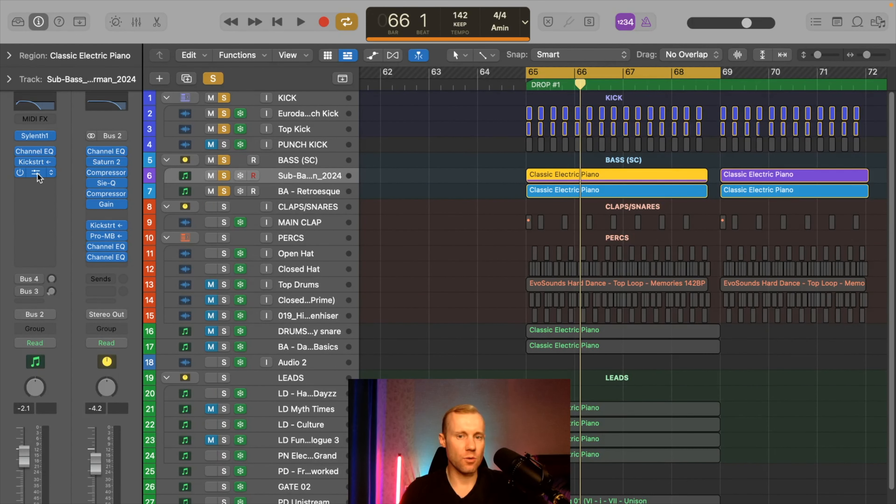
{"action": "left_click", "coordinate": [36, 173]}
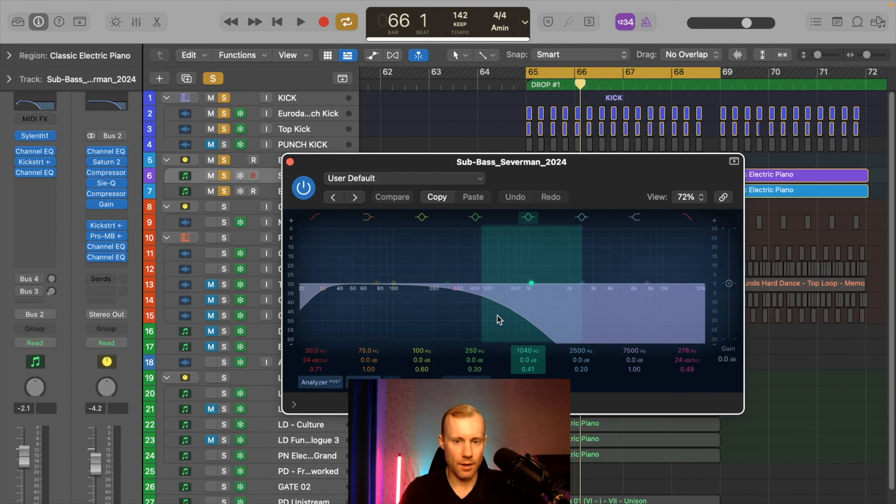
{"action": "left_click_drag", "start_coordinate": [454, 291], "coordinate": [436, 292]}
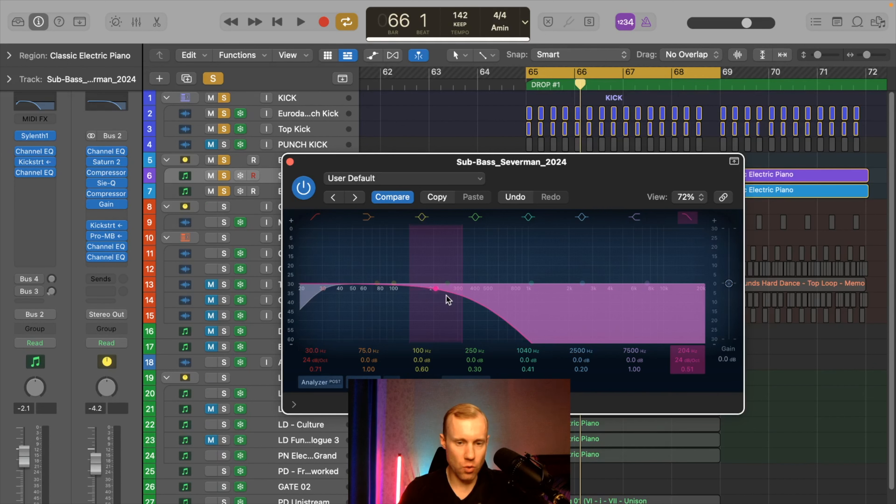
{"action": "mouse_move", "coordinate": [439, 291]}
{"action": "left_mouse_down"}
{"action": "mouse_move", "coordinate": [414, 290]}
{"action": "mouse_move", "coordinate": [422, 287]}
{"action": "left_mouse_up"}
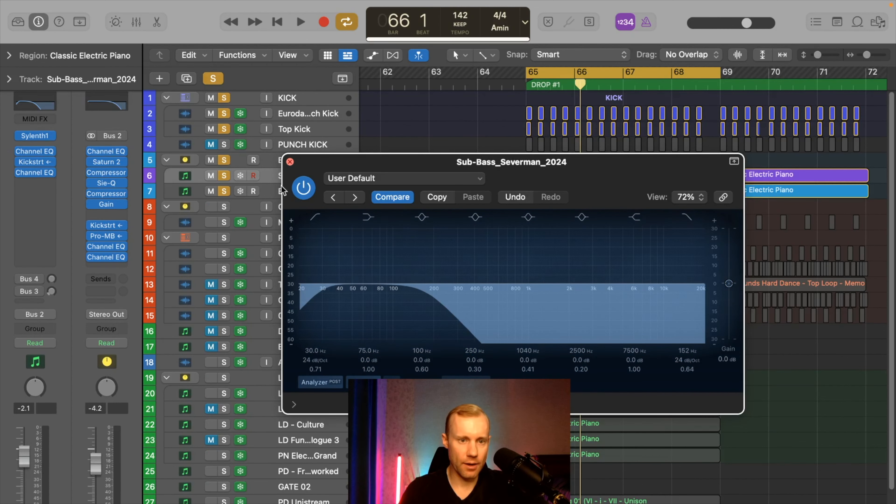
{"action": "left_click", "coordinate": [290, 162]}
Step: Set the Channel EQ low cut on the BA - Retroesque track to 82.5 Hz
{"action": "left_click", "coordinate": [301, 198]}
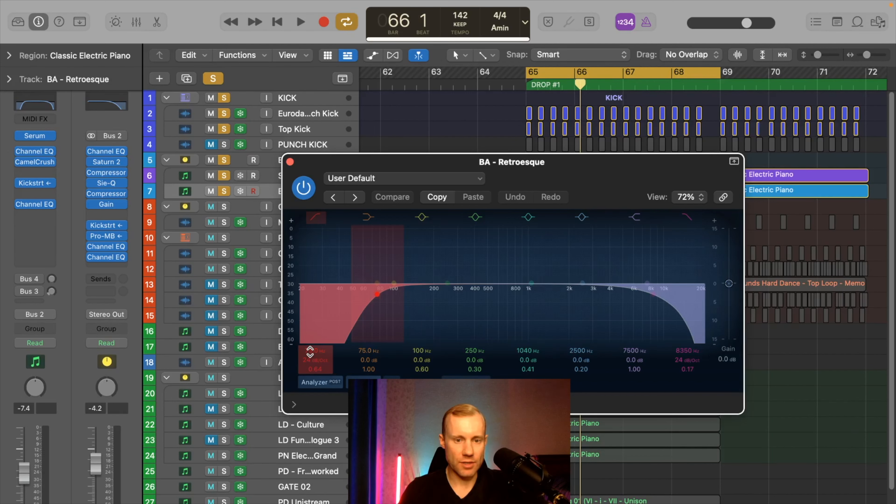
{"action": "mouse_move", "coordinate": [310, 351]}
{"action": "left_mouse_down"}
{"action": "mouse_move", "coordinate": [309, 326]}
{"action": "mouse_move", "coordinate": [310, 346]}
{"action": "left_mouse_up"}
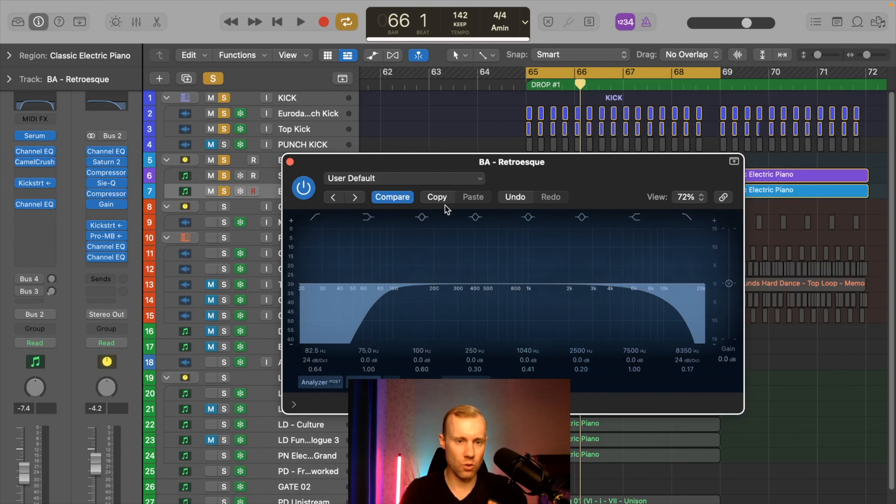
{"action": "left_click", "coordinate": [290, 162]}
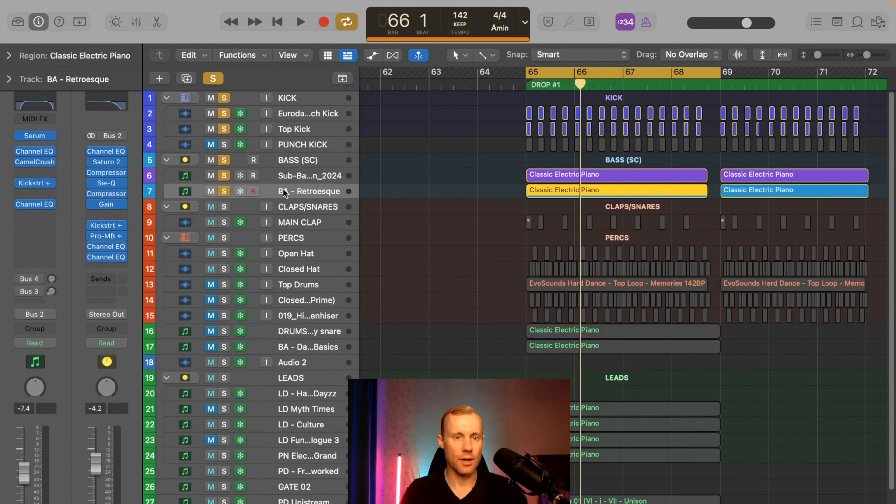
Step: Set the side-chain source of Kickstart 2 on the BASS (SC) stack to the Eurodance Punch Kick track
{"action": "left_click", "coordinate": [291, 165]}
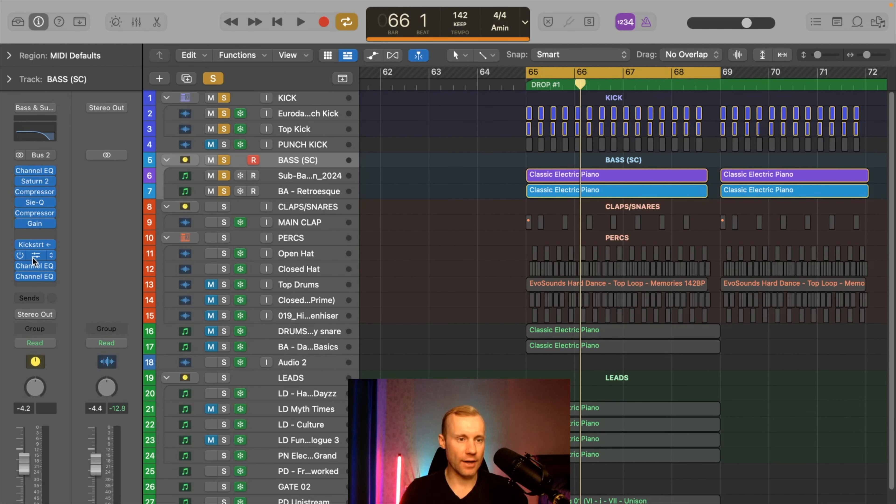
{"action": "left_click", "coordinate": [34, 245]}
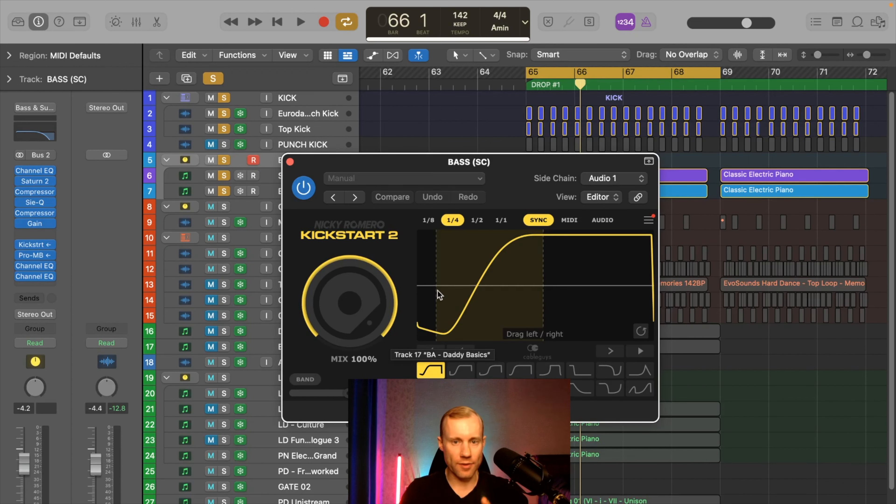
{"action": "left_click", "coordinate": [612, 179]}
{"action": "left_click", "coordinate": [620, 259]}
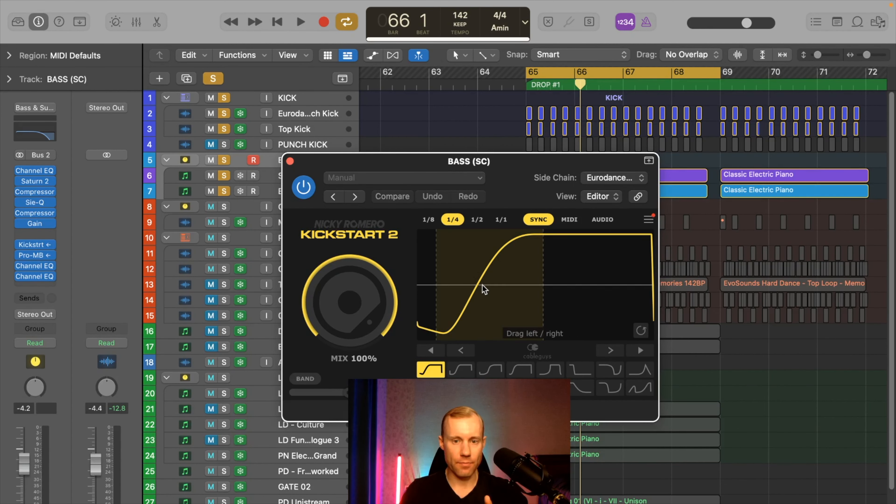
Step: Try longer and shorter dips in the Kickstart 2 ducking curve, auditioning the bass against the kick
{"action": "left_click_drag", "start_coordinate": [479, 285], "coordinate": [492, 284]}
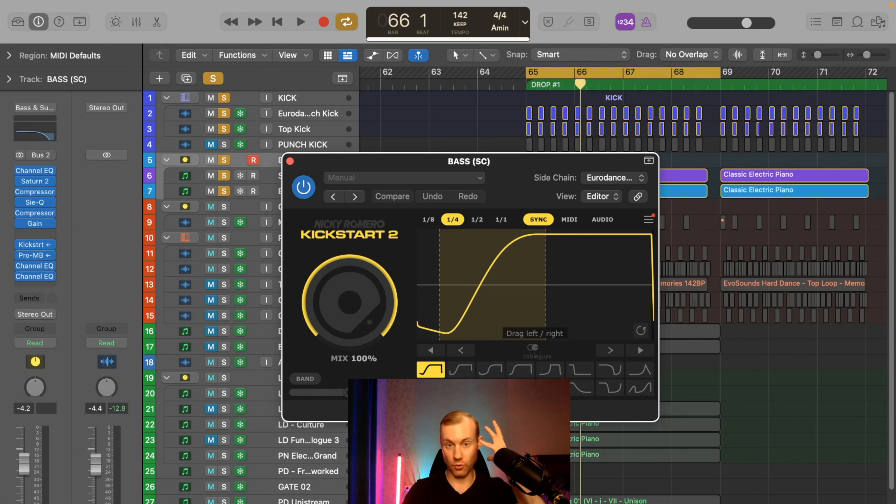
{"action": "left_click_drag", "start_coordinate": [492, 285], "coordinate": [472, 289]}
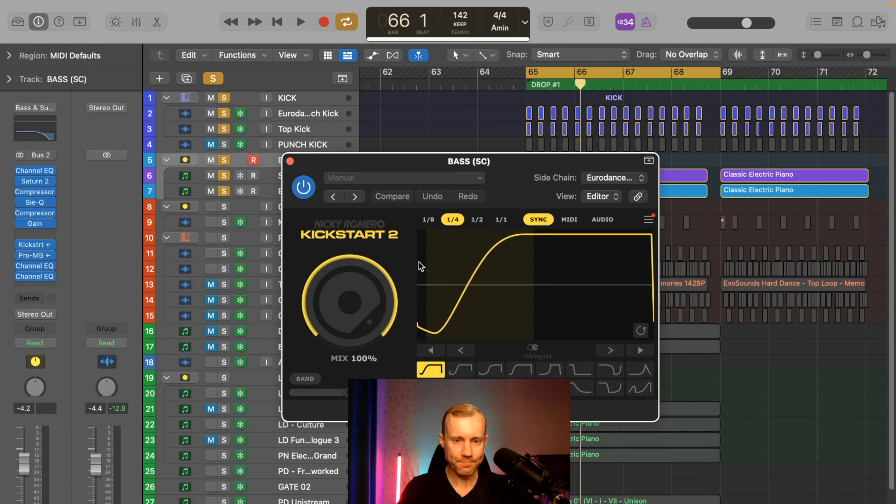
{"action": "left_click_drag", "start_coordinate": [477, 291], "coordinate": [482, 291]}
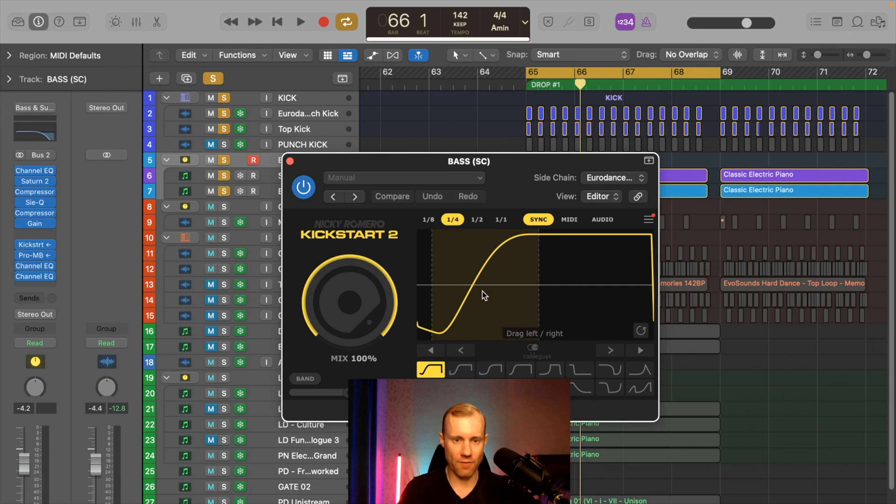
{"action": "key", "text": "space"}
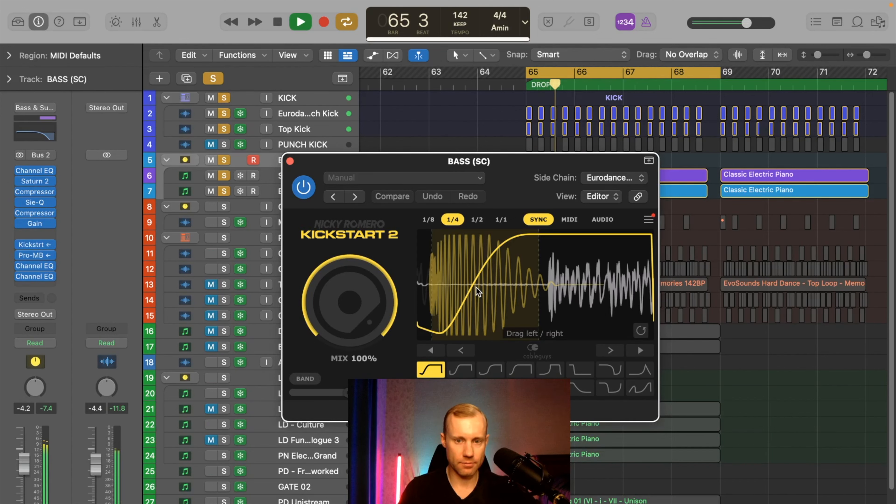
{"action": "key", "text": "space"}
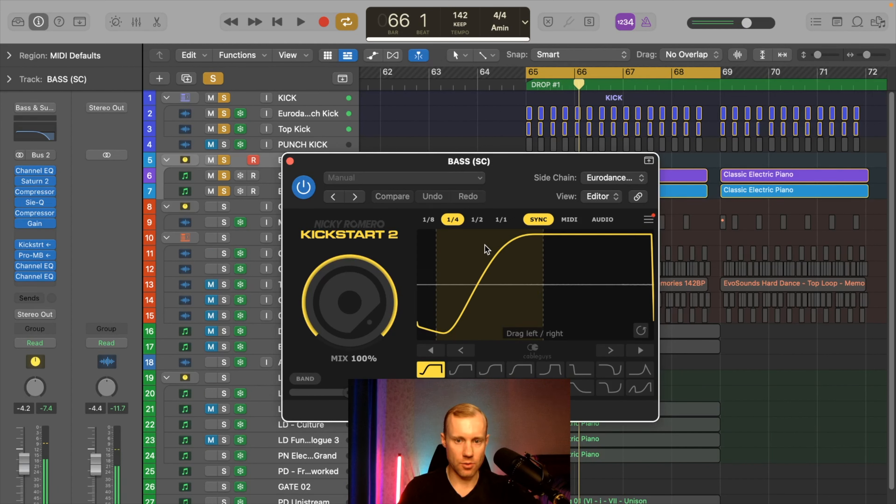
{"action": "left_click_drag", "start_coordinate": [479, 282], "coordinate": [533, 281]}
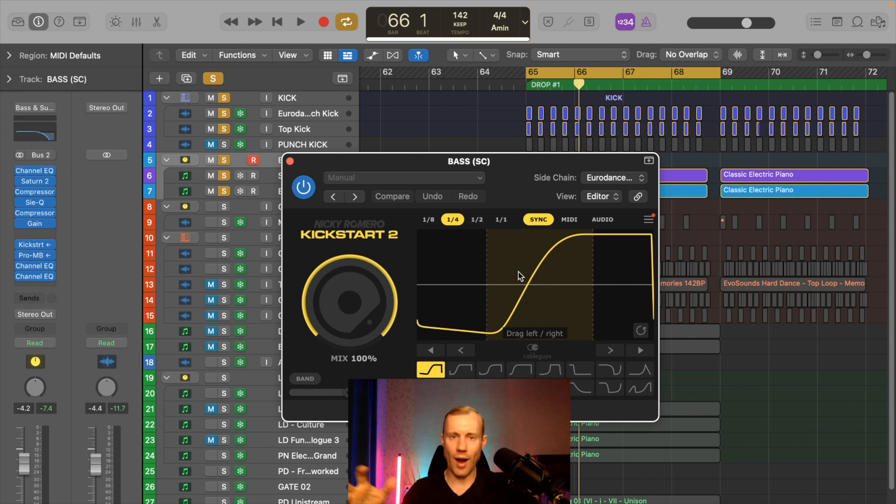
{"action": "left_click_drag", "start_coordinate": [518, 272], "coordinate": [458, 282]}
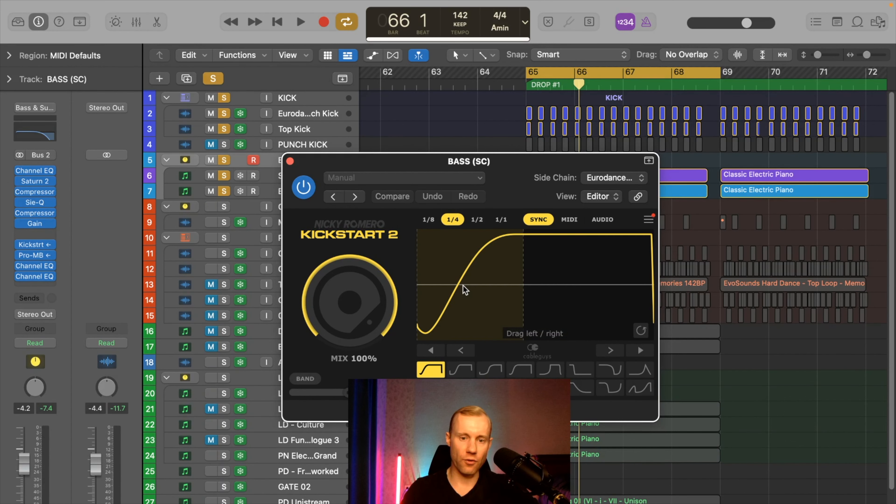
Step: Try advancing the whole ducking curve in fine increments, and delaying and advancing it in coarse increments
{"action": "left_click", "coordinate": [462, 352]}
{"action": "left_click", "coordinate": [462, 351]}
{"action": "left_click", "coordinate": [462, 351]}
{"action": "left_click", "coordinate": [462, 351]}
{"action": "left_click", "coordinate": [463, 351]}
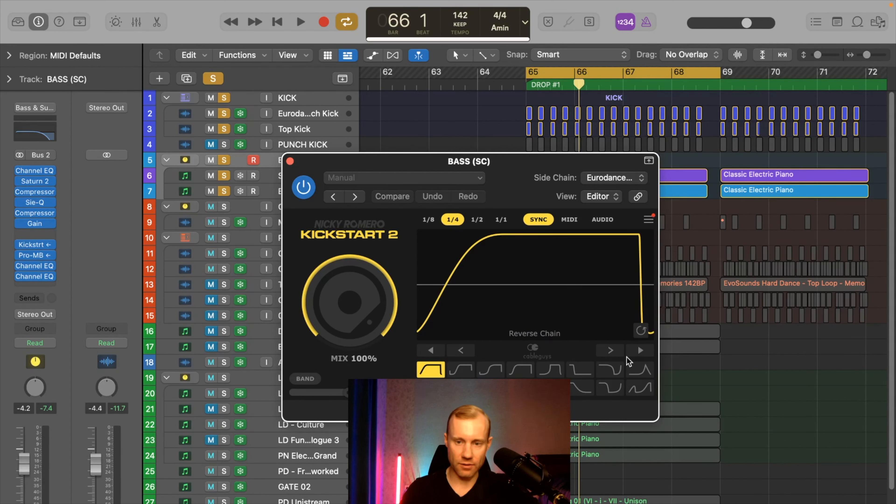
{"action": "left_click", "coordinate": [641, 353]}
{"action": "left_click", "coordinate": [641, 352]}
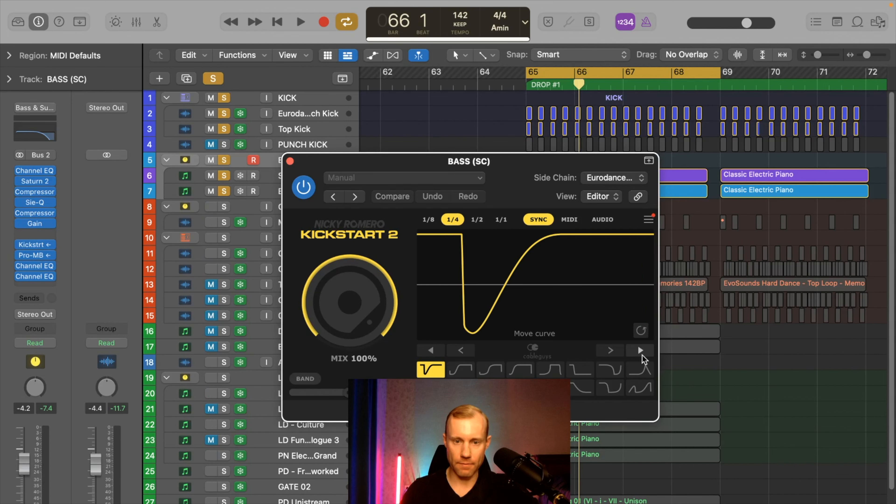
{"action": "left_click", "coordinate": [432, 350]}
{"action": "left_click", "coordinate": [432, 351]}
{"action": "left_click", "coordinate": [434, 350]}
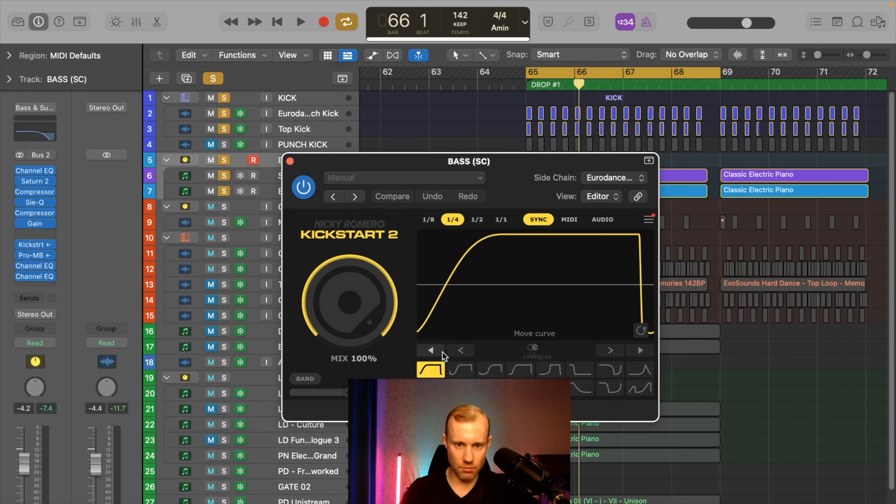
Step: Nudge the whole ducking curve forward in fine increments and back to a dip at the start of the beat
{"action": "left_click", "coordinate": [614, 348]}
{"action": "left_click", "coordinate": [611, 350]}
{"action": "left_click", "coordinate": [613, 351]}
{"action": "left_click", "coordinate": [611, 350]}
{"action": "left_click", "coordinate": [611, 350]}
{"action": "left_click", "coordinate": [610, 350]}
{"action": "left_click", "coordinate": [610, 350]}
{"action": "left_click", "coordinate": [611, 350]}
{"action": "left_click", "coordinate": [610, 351]}
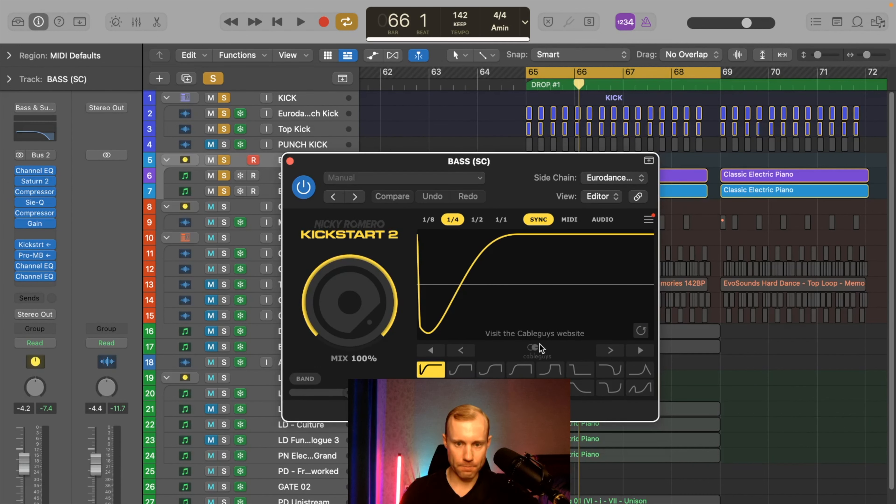
{"action": "left_click", "coordinate": [460, 350]}
{"action": "left_click", "coordinate": [460, 350]}
{"action": "left_click", "coordinate": [461, 350]}
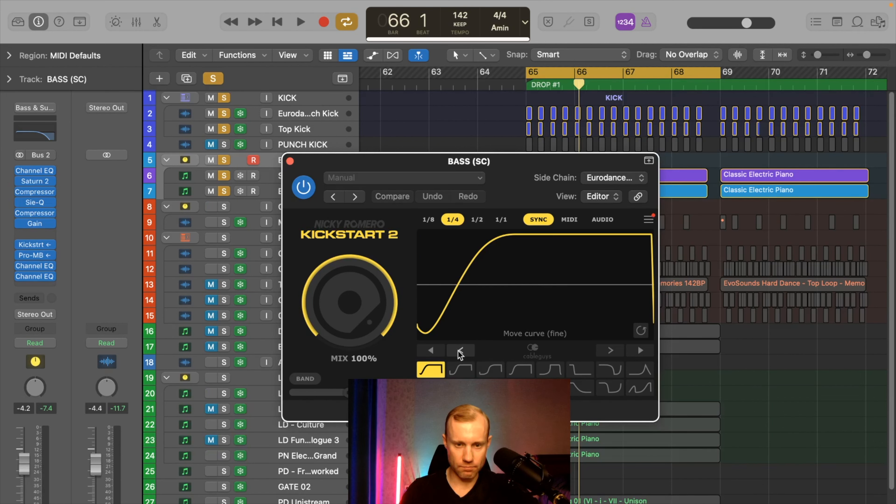
Step: Delay the ducking curve's recovery slightly while auditioning kick and bass, and finish with the BASS (SC) stack selected
{"action": "mouse_move", "coordinate": [466, 306]}
{"action": "left_mouse_down"}
{"action": "mouse_move", "coordinate": [484, 306]}
{"action": "mouse_move", "coordinate": [468, 295]}
{"action": "left_mouse_up"}
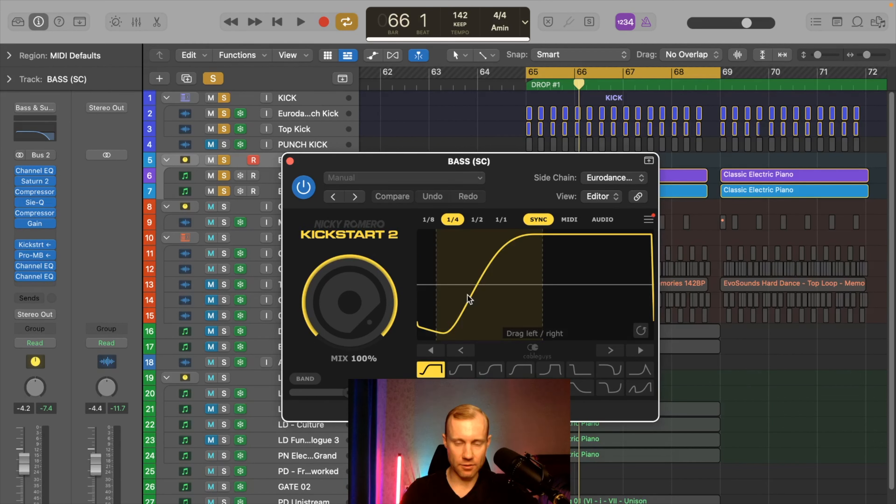
{"action": "key", "text": "space"}
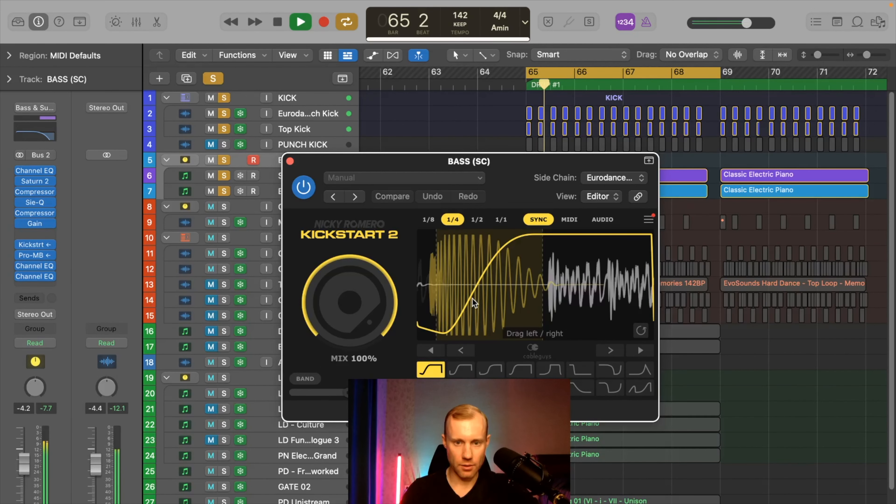
{"action": "key", "text": "space"}
{"action": "mouse_move", "coordinate": [493, 274]}
{"action": "left_mouse_down"}
{"action": "mouse_move", "coordinate": [505, 274]}
{"action": "mouse_move", "coordinate": [493, 269]}
{"action": "left_mouse_up"}
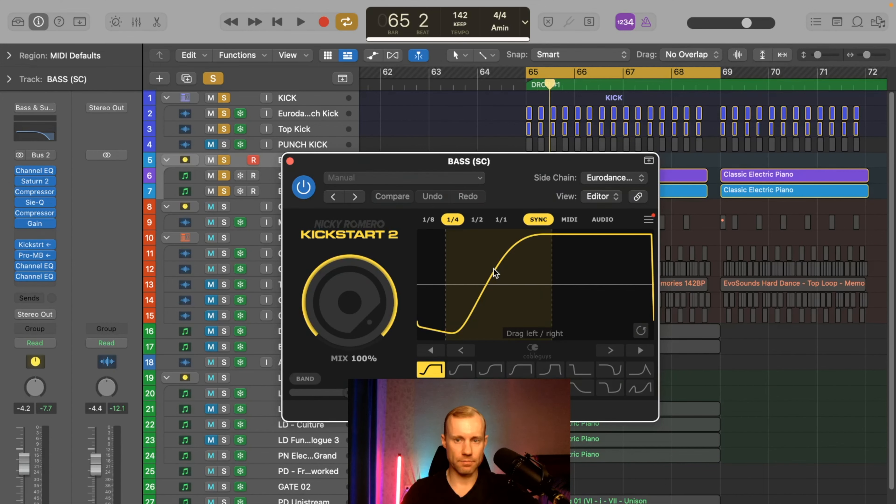
{"action": "left_click", "coordinate": [293, 98]}
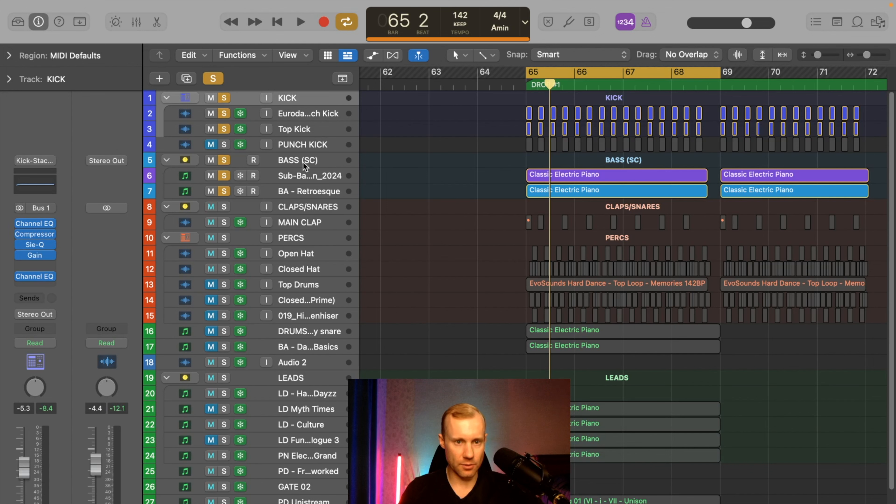
{"action": "left_click", "coordinate": [295, 162]}
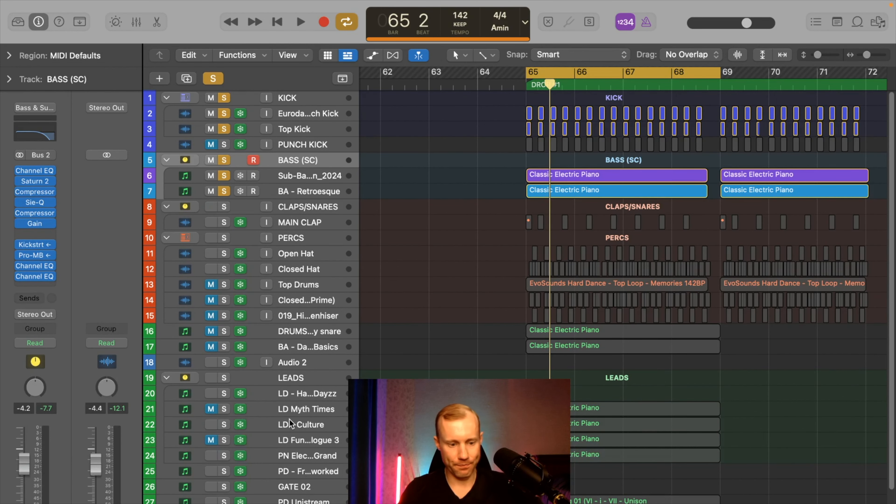
Step: Examine the kick and bass against the EDM target in the Master track's Tonal Balance Control during playback, and close the plug-in
{"action": "scroll", "coordinate": [288, 431], "scroll_direction": "down", "scroll_amount": 3}
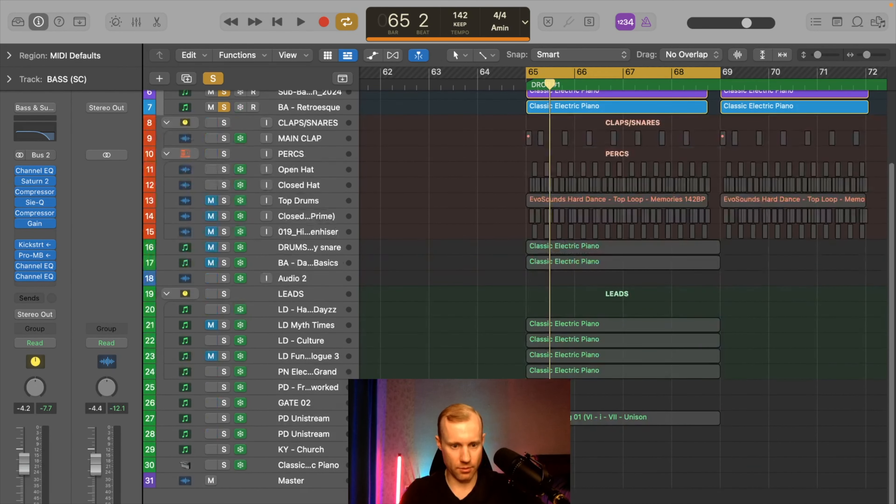
{"action": "left_click", "coordinate": [310, 483]}
{"action": "mouse_move", "coordinate": [110, 276]}
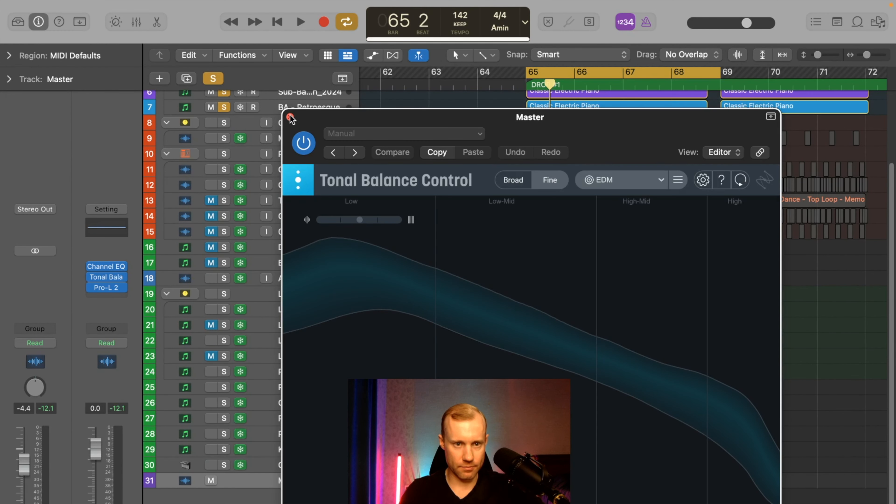
{"action": "key", "text": "space"}
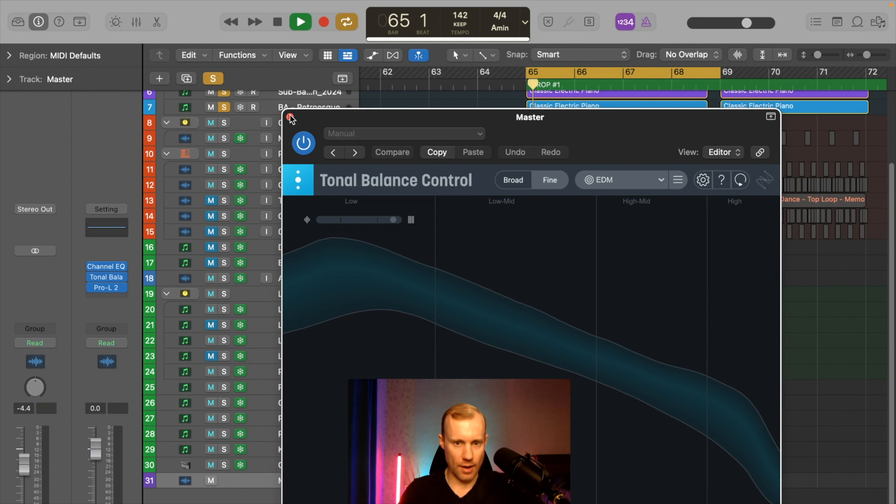
{"action": "left_click", "coordinate": [451, 255]}
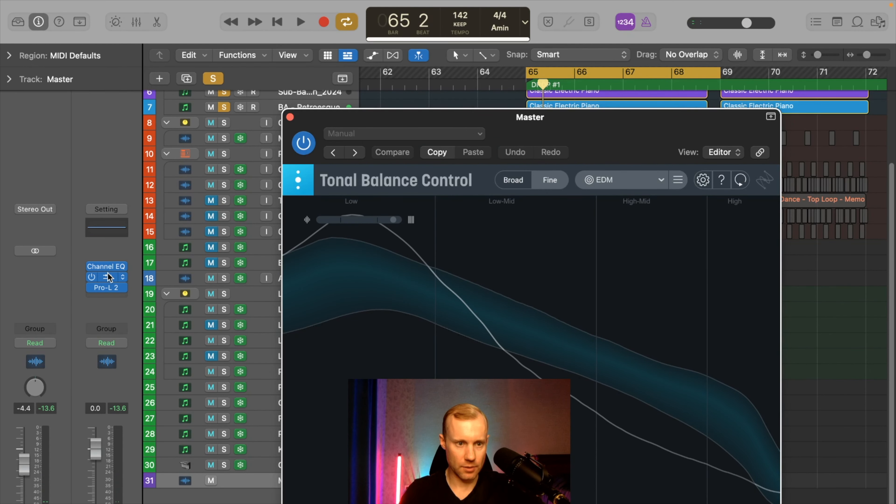
{"action": "left_click", "coordinate": [290, 117]}
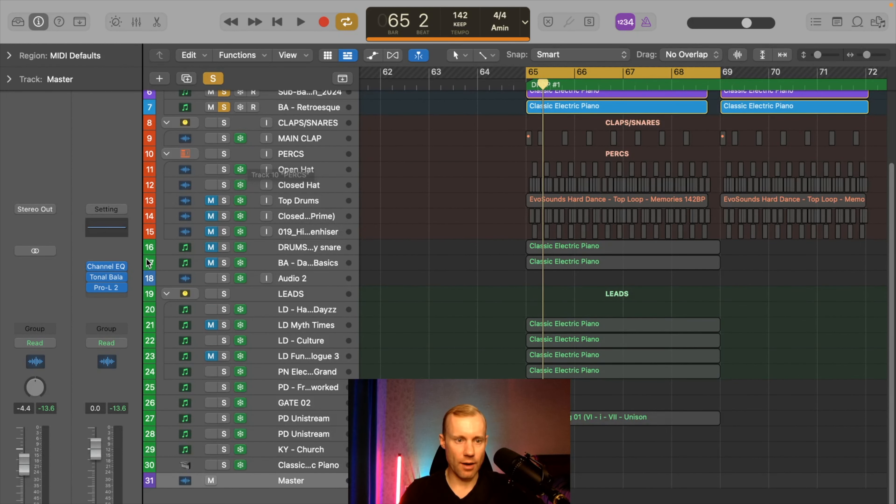
{"action": "left_click", "coordinate": [108, 277]}
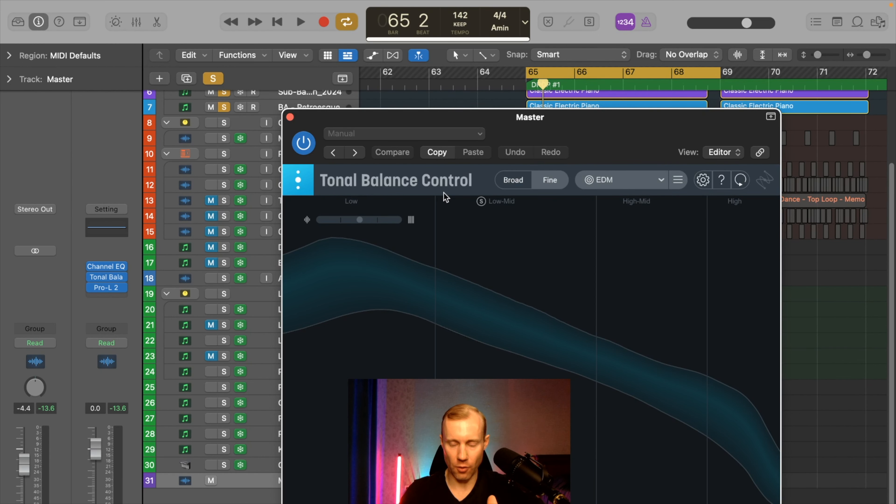
{"action": "left_click", "coordinate": [290, 117]}
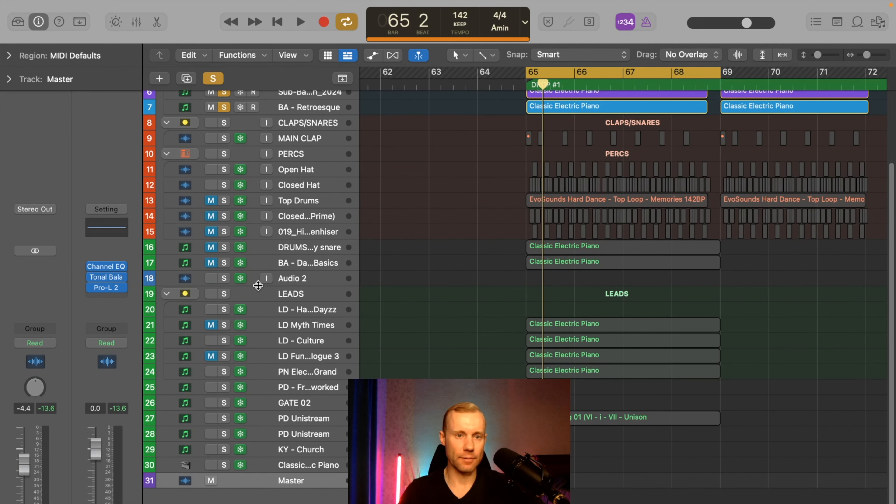
Step: Take the BASS (SC) stack out of solo to hear the kick alone, and set the KICK stack's volume to -5.6 dB
{"action": "scroll", "coordinate": [260, 281], "scroll_direction": "up", "scroll_amount": 3}
{"action": "left_click", "coordinate": [297, 97]}
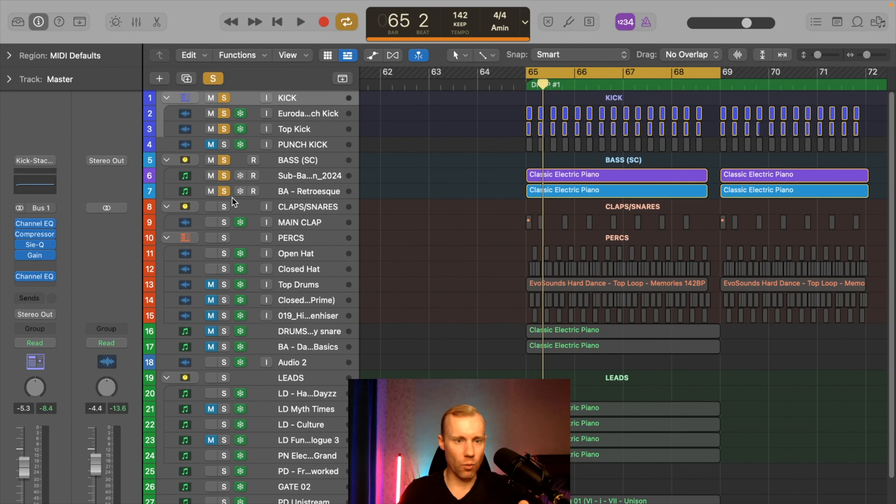
{"action": "left_click", "coordinate": [223, 159]}
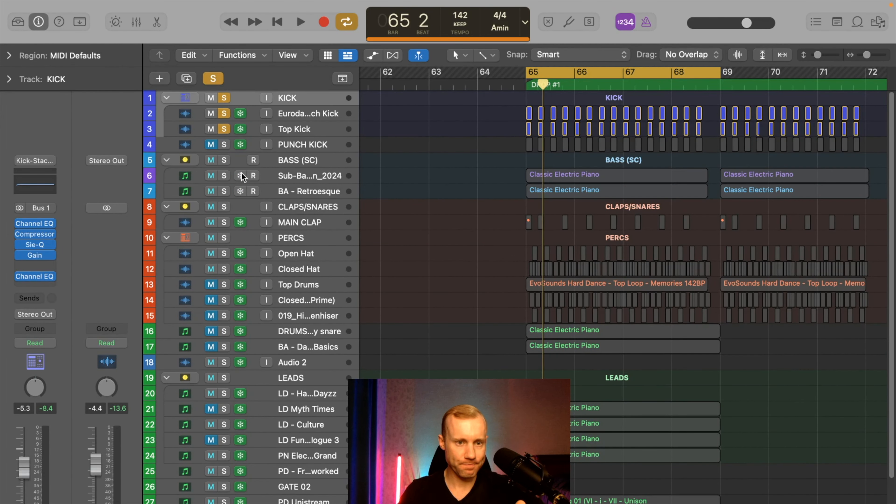
{"action": "left_click", "coordinate": [223, 160]}
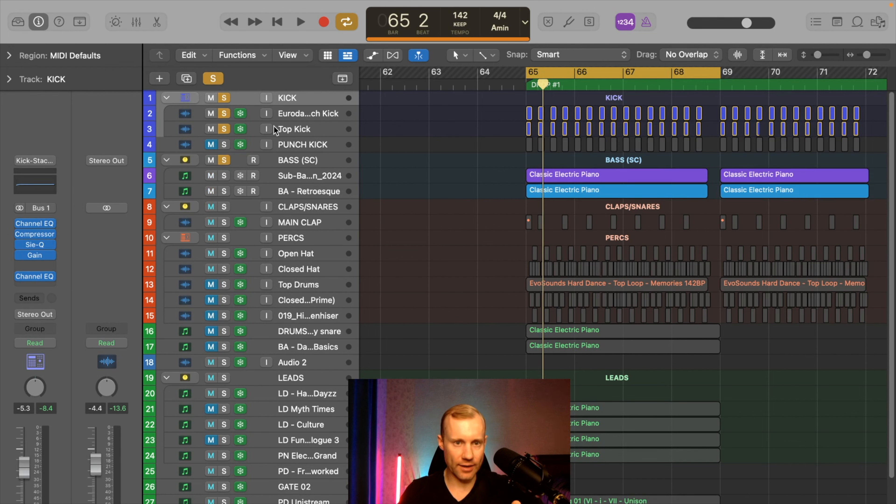
{"action": "left_click", "coordinate": [223, 159]}
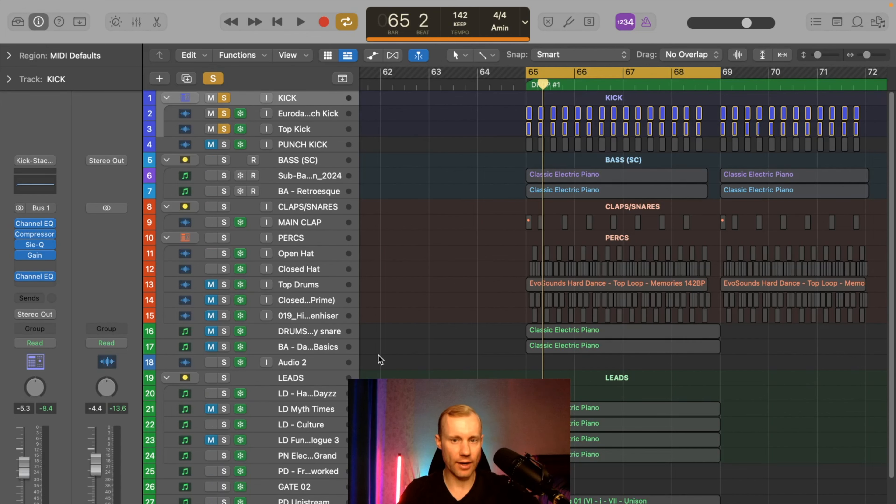
{"action": "key", "text": "space"}
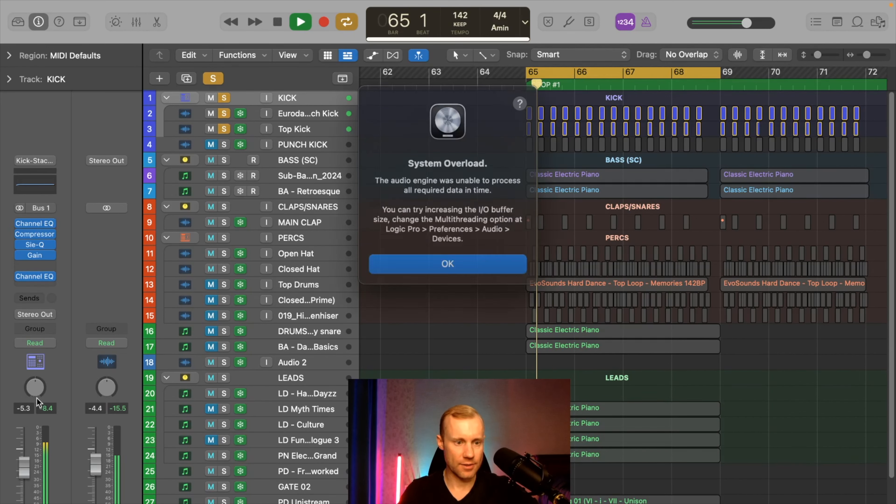
{"action": "left_click", "coordinate": [446, 251]}
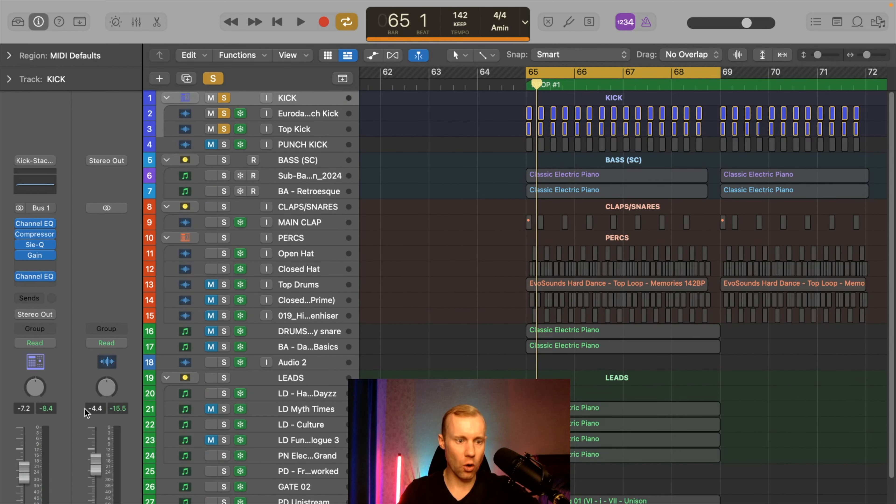
{"action": "left_click_drag", "start_coordinate": [22, 478], "coordinate": [23, 474]}
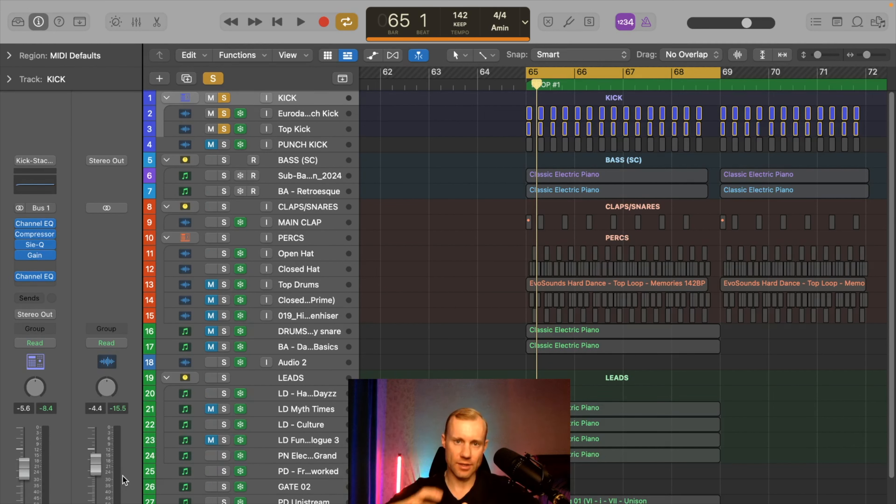
Step: Lower the Eurodance Punch Kick track's volume to -12.0 dB while auditioning the kick
{"action": "left_click", "coordinate": [299, 114]}
{"action": "key", "text": "space"}
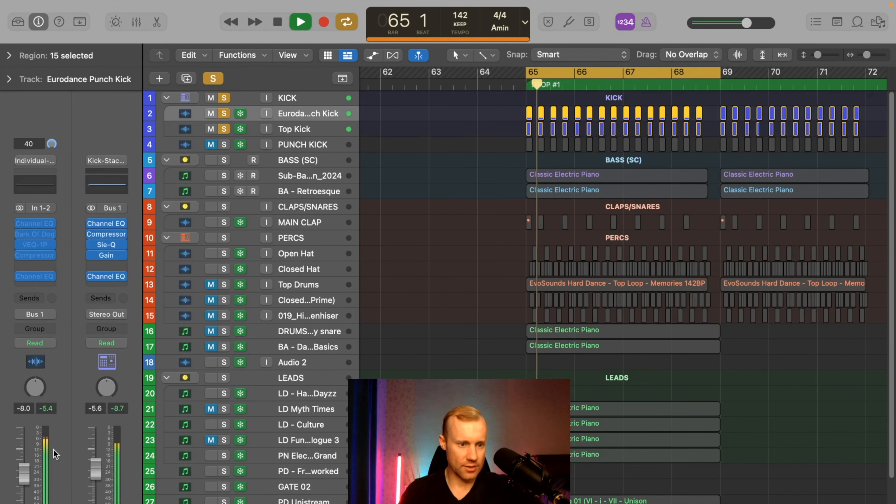
{"action": "key", "text": "space"}
{"action": "left_click_drag", "start_coordinate": [20, 479], "coordinate": [20, 494]}
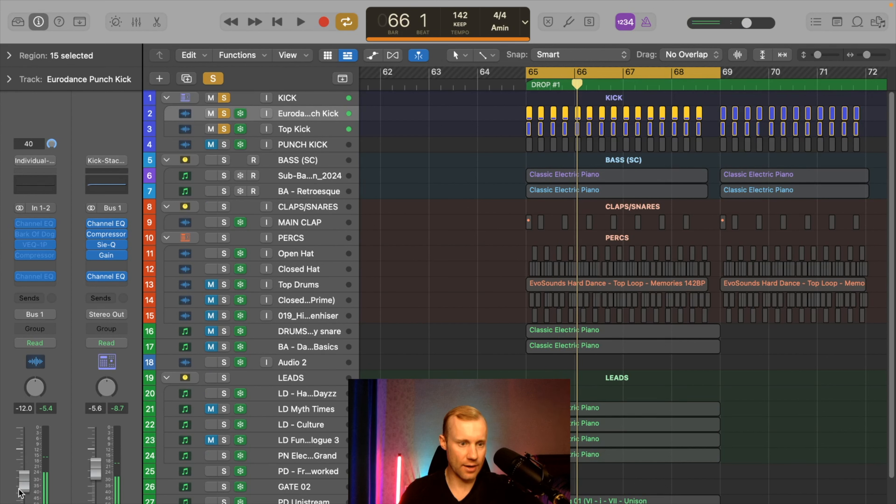
{"action": "key", "text": "space"}
{"action": "key", "text": "space"}
Step: Raise the KICK stack's volume in small moves to -2.9 dB while auditioning the soloed kick
{"action": "left_click", "coordinate": [296, 102]}
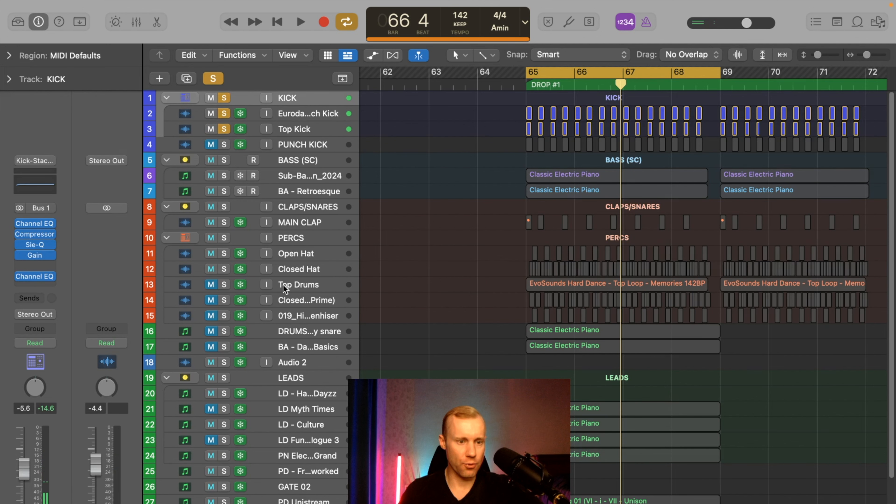
{"action": "key", "text": "space"}
{"action": "key", "text": "space"}
{"action": "left_click_drag", "start_coordinate": [25, 471], "coordinate": [22, 458]}
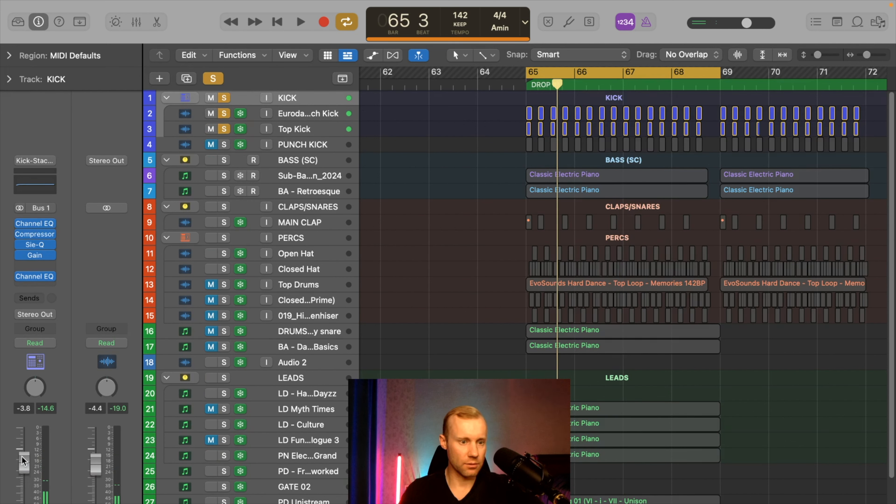
{"action": "key", "text": "space"}
{"action": "key", "text": "space"}
{"action": "left_click_drag", "start_coordinate": [23, 458], "coordinate": [24, 453]}
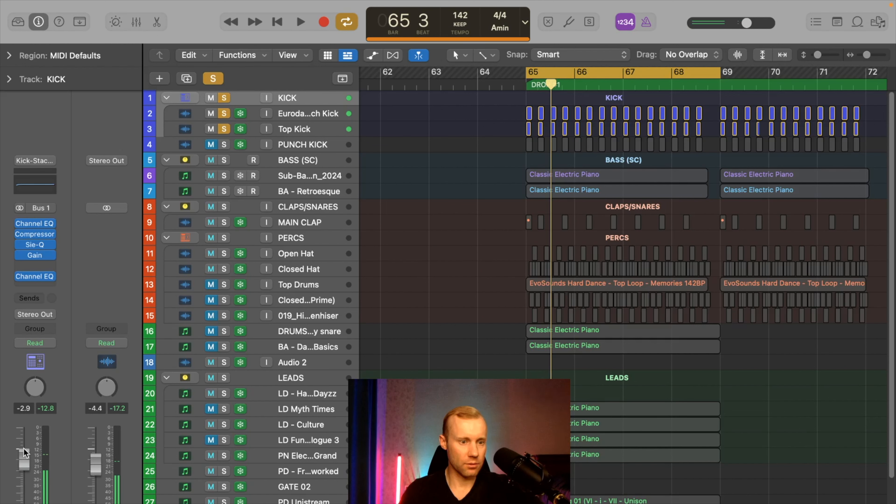
{"action": "key", "text": "space"}
{"action": "key", "text": "space"}
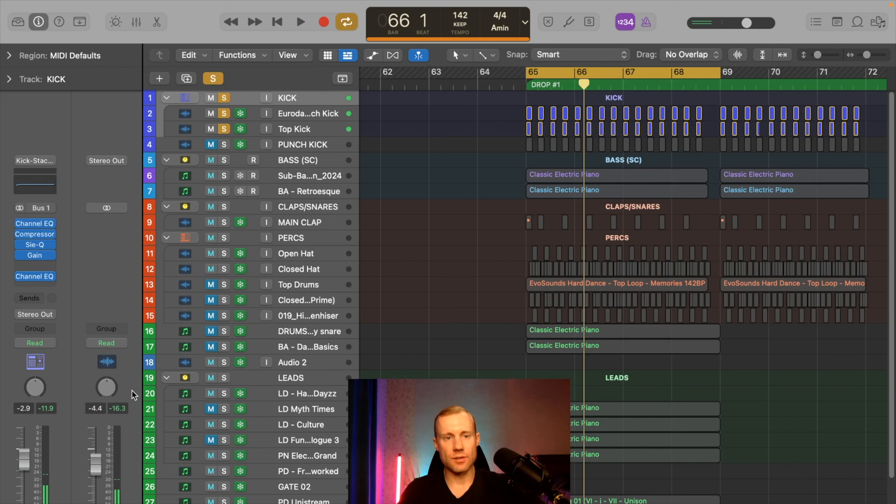
Step: Solo the BASS (SC) stack with both bass layers, plus the CLAPS/SNARES and PERCS stacks, alongside the kick
{"action": "left_click", "coordinate": [224, 176]}
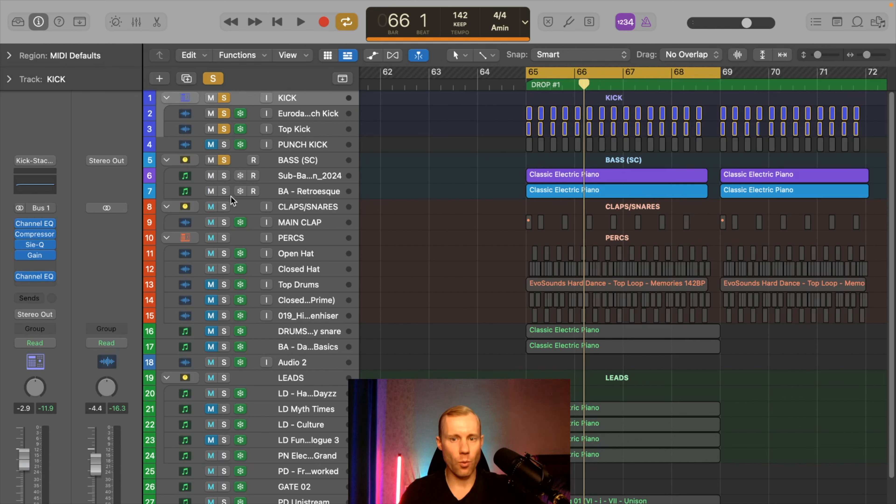
{"action": "left_click", "coordinate": [223, 191]}
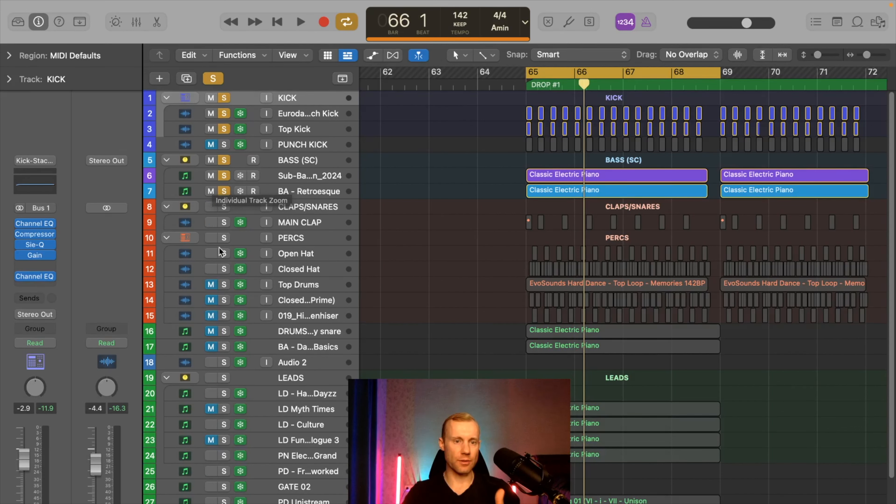
{"action": "left_click", "coordinate": [225, 207]}
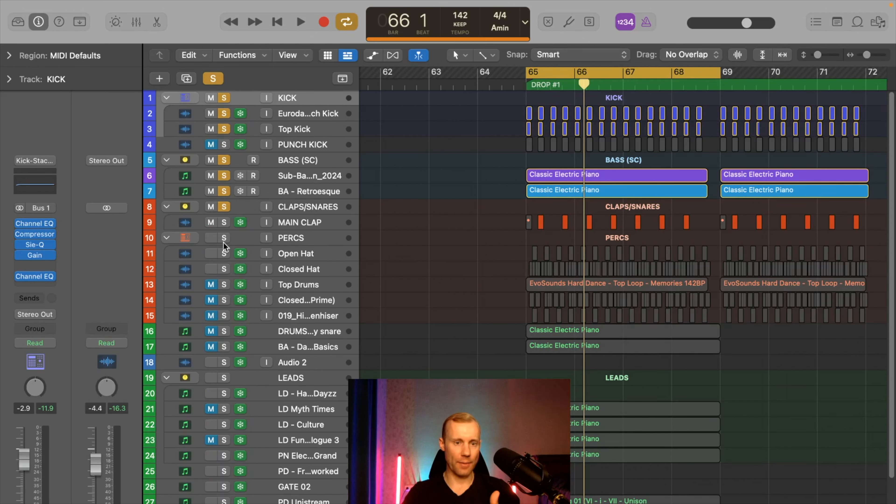
{"action": "left_click", "coordinate": [223, 241]}
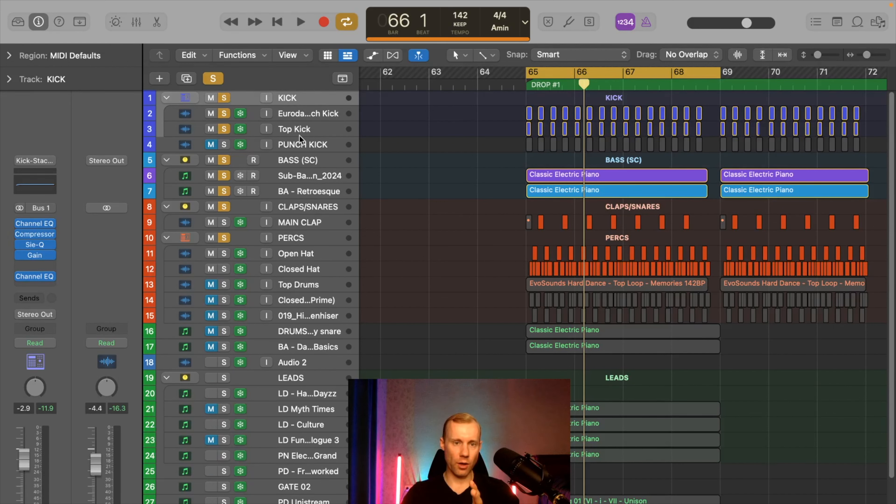
Step: Open Pro-MB on the BASS (SC) stack and move the low band's upper crossover slightly higher in frequency
{"action": "left_click", "coordinate": [289, 161]}
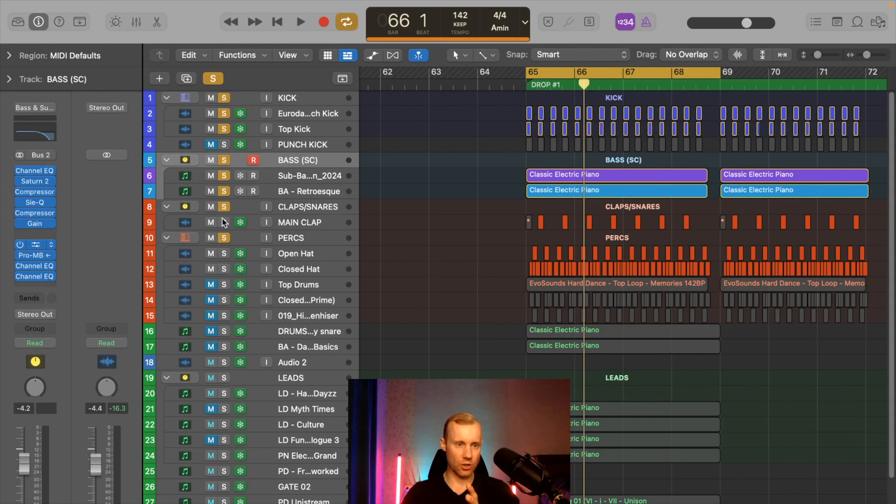
{"action": "left_click", "coordinate": [291, 161]}
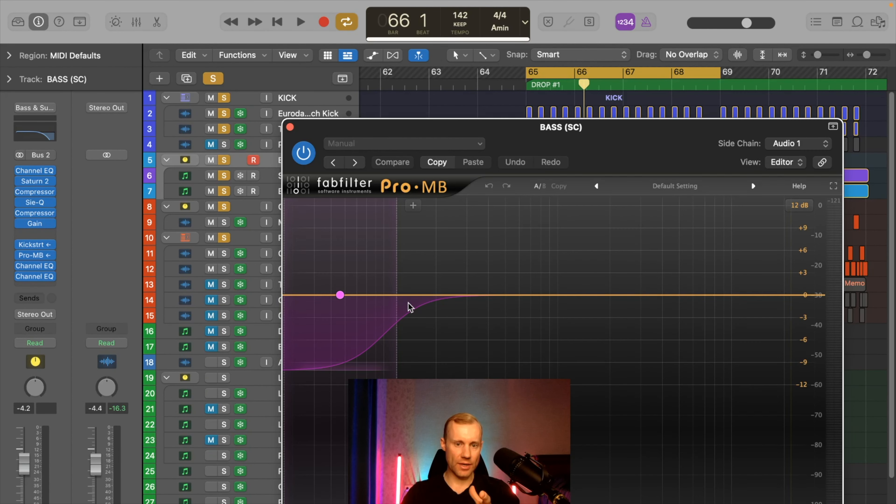
{"action": "mouse_move", "coordinate": [395, 288]}
{"action": "left_click_drag", "start_coordinate": [399, 278], "coordinate": [402, 278]}
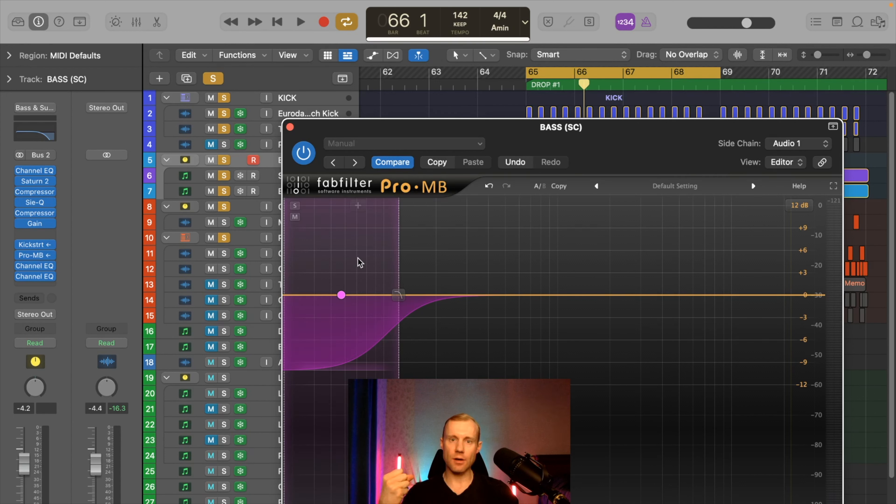
Step: Set Pro-MB's side chain source to the Eurodance Punch Kick track and audition the ducking of the bass's low band
{"action": "left_click", "coordinate": [816, 145]}
{"action": "left_click", "coordinate": [688, 155]}
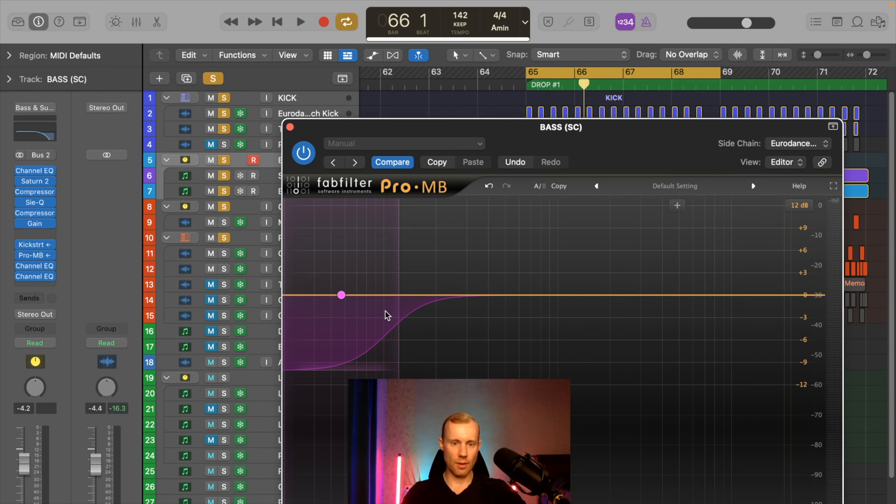
{"action": "key", "text": "space"}
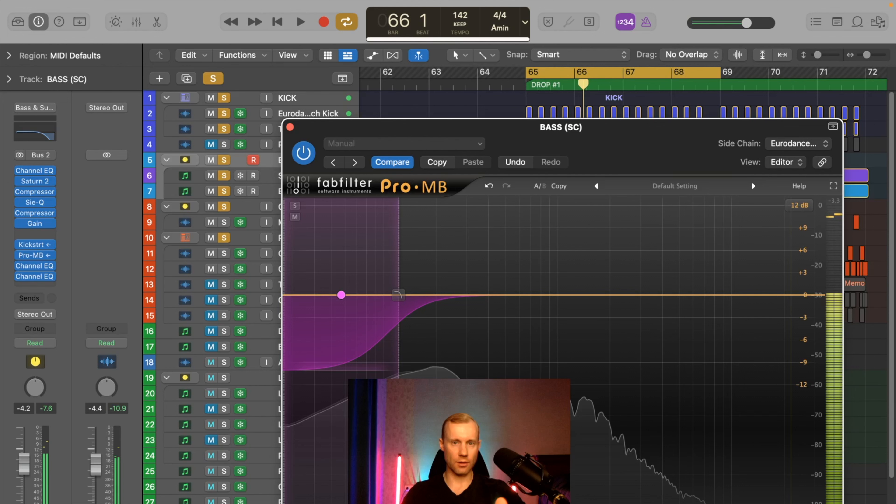
{"action": "key", "text": "space"}
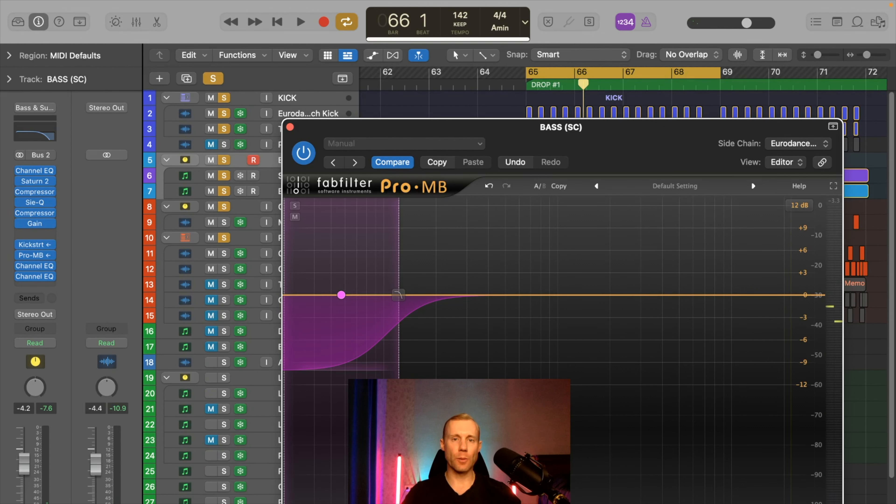